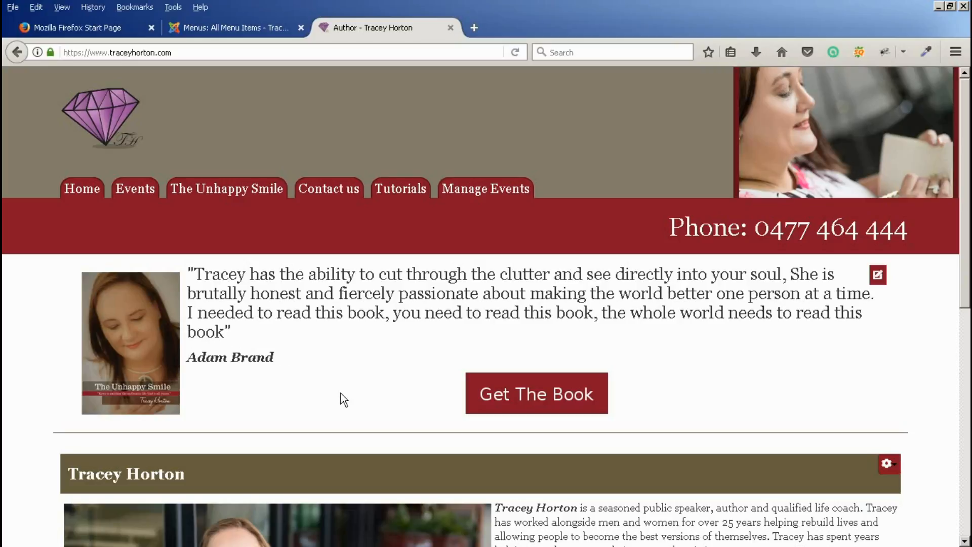
- Open the Events page and scroll the March 2017 calendar down to the 26 March book launch
click(137, 195)
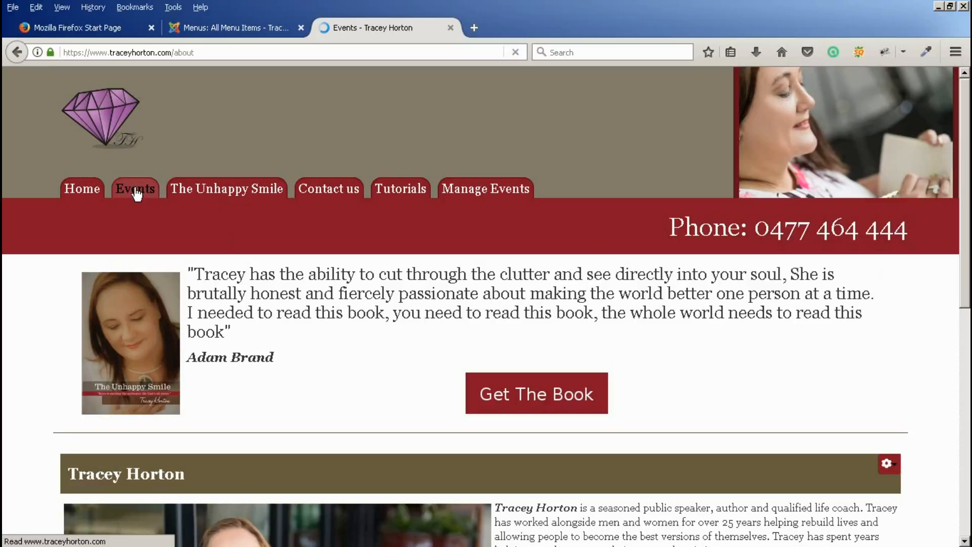
scroll(52, 370, down, 5)
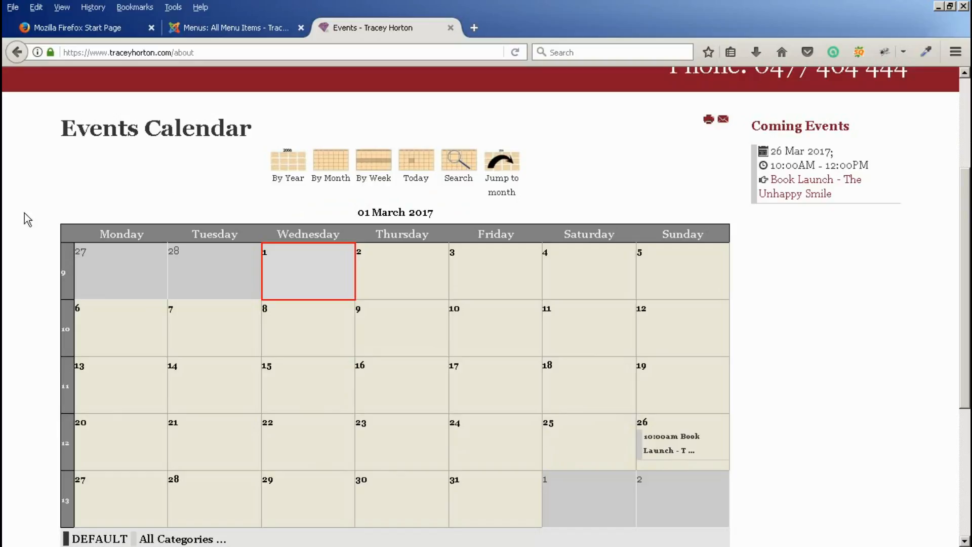
scroll(30, 226, up, 5)
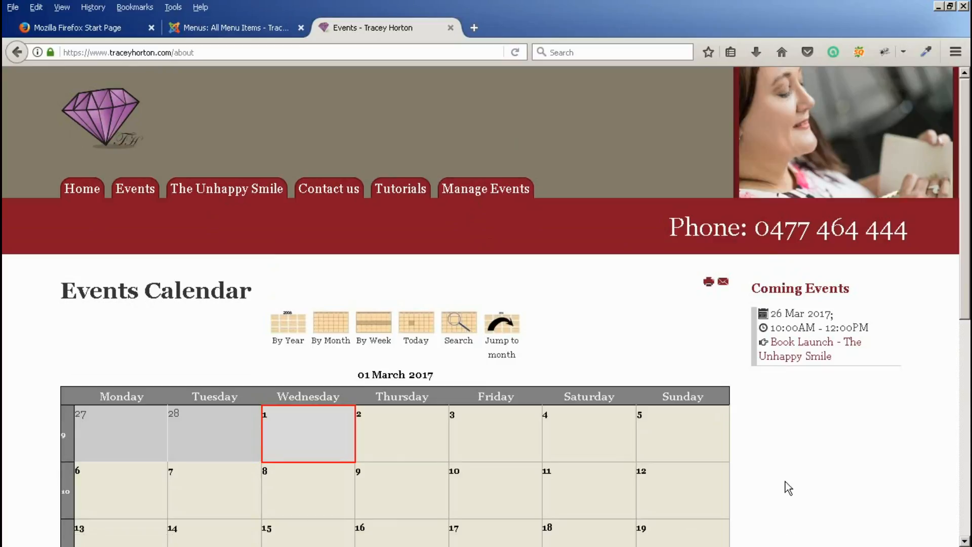
scroll(856, 455, down, 3)
scroll(861, 430, down, 8)
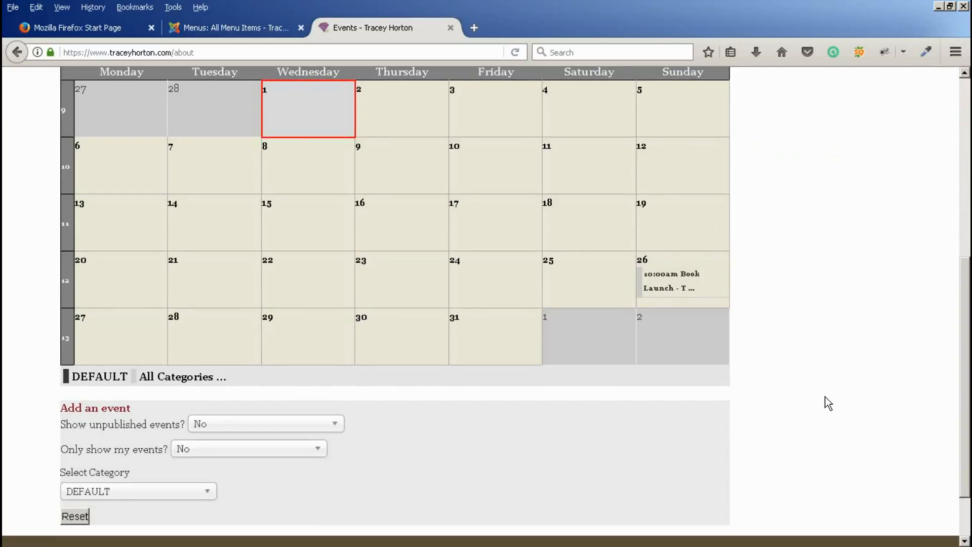
scroll(827, 402, up, 10)
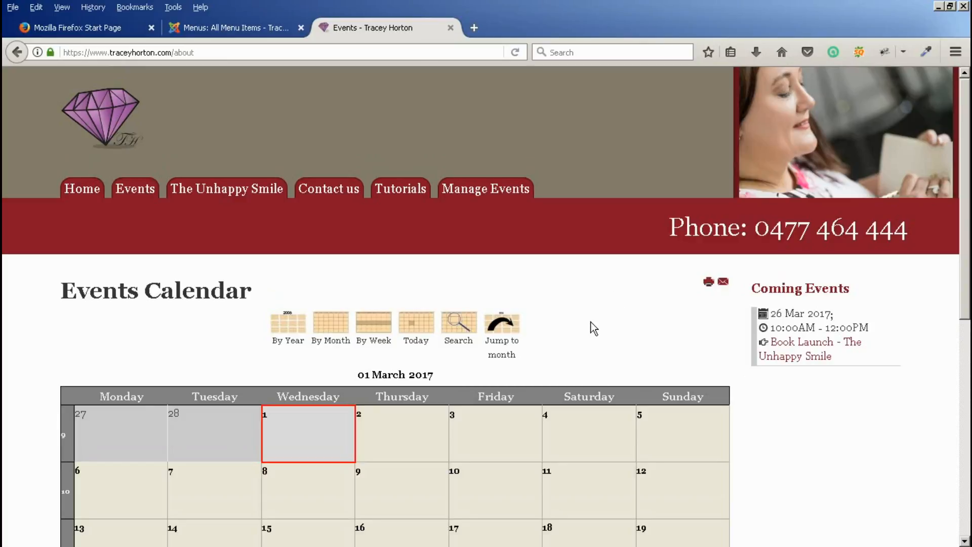
- Open the Tutorials page and browse its videos on orders, content updates and custom modules
click(407, 190)
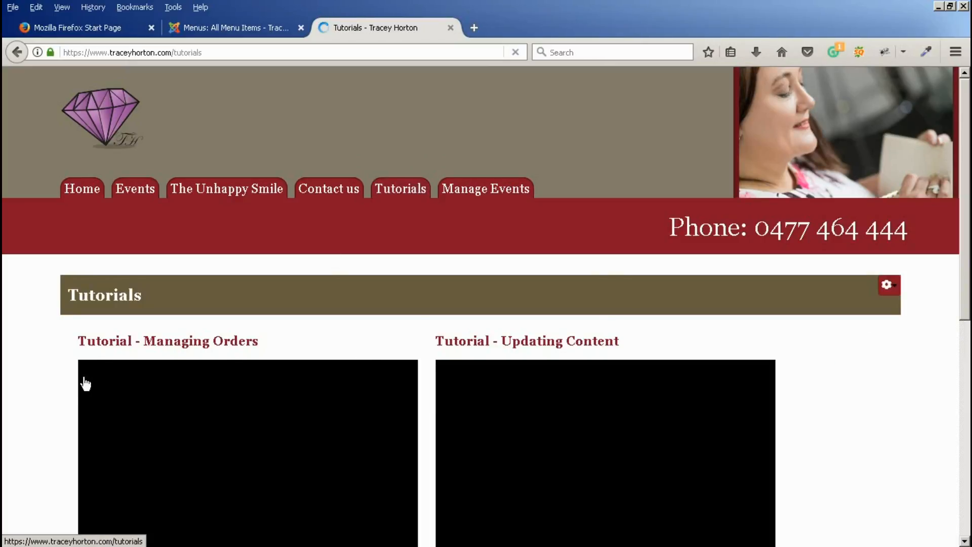
scroll(49, 384, down, 4)
scroll(42, 334, up, 3)
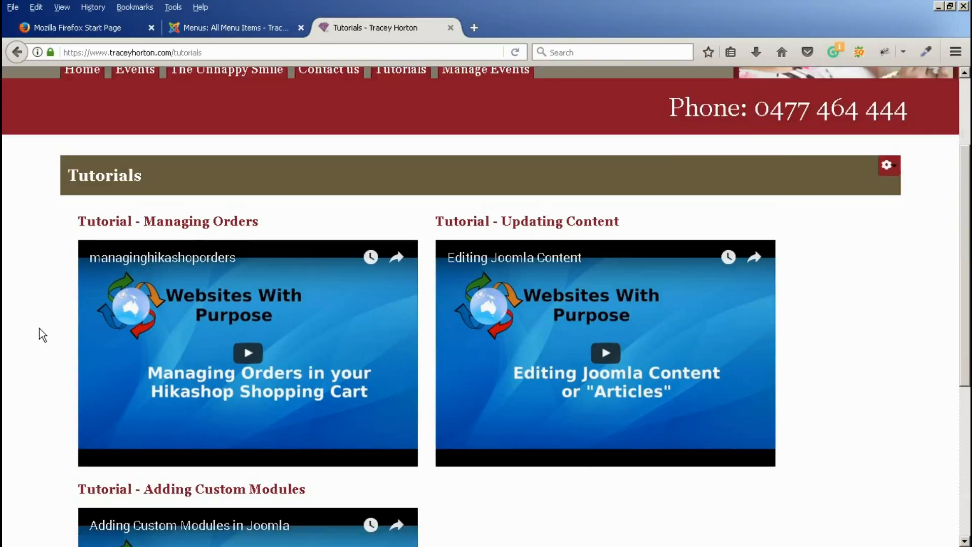
scroll(41, 334, up, 2)
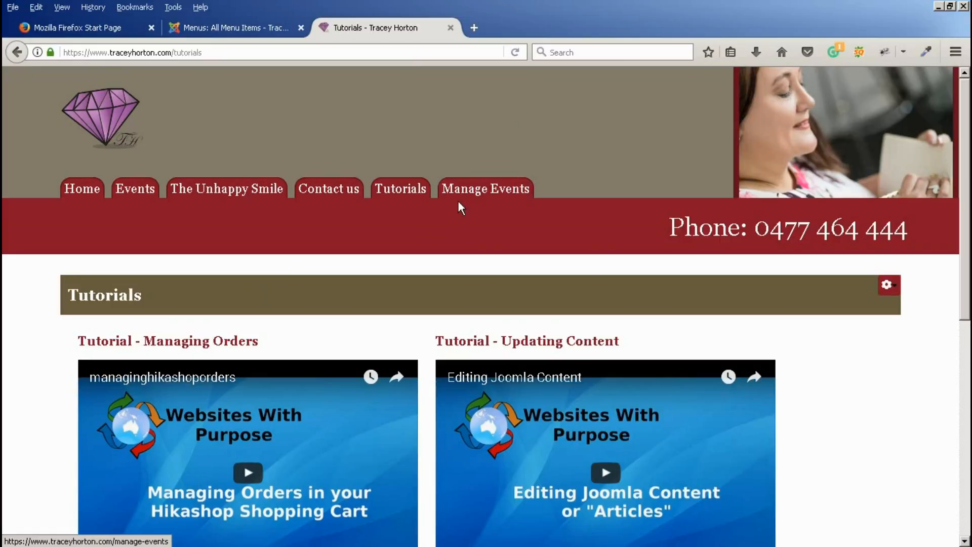
- Open Manage Events and scroll past the Book Launch listing to the Add an event link
click(493, 194)
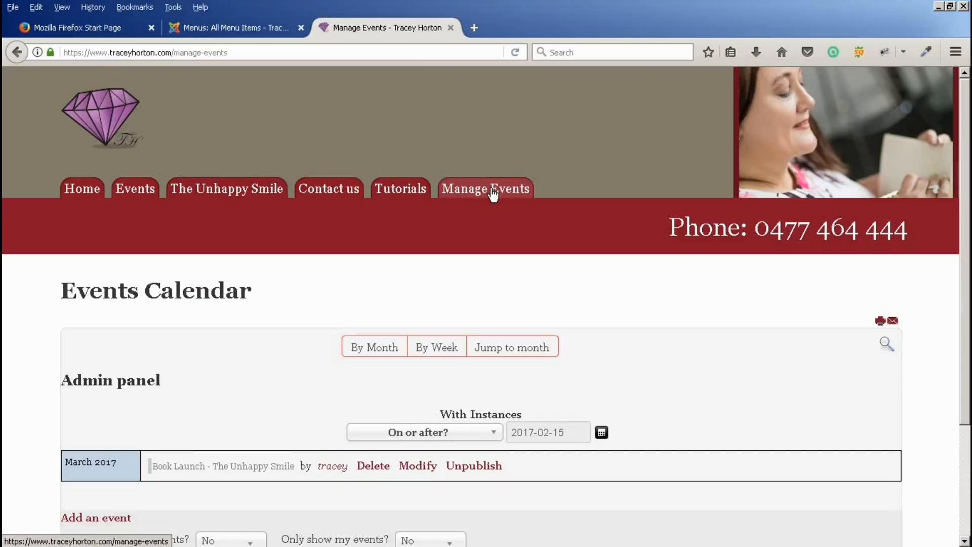
scroll(49, 338, down, 3)
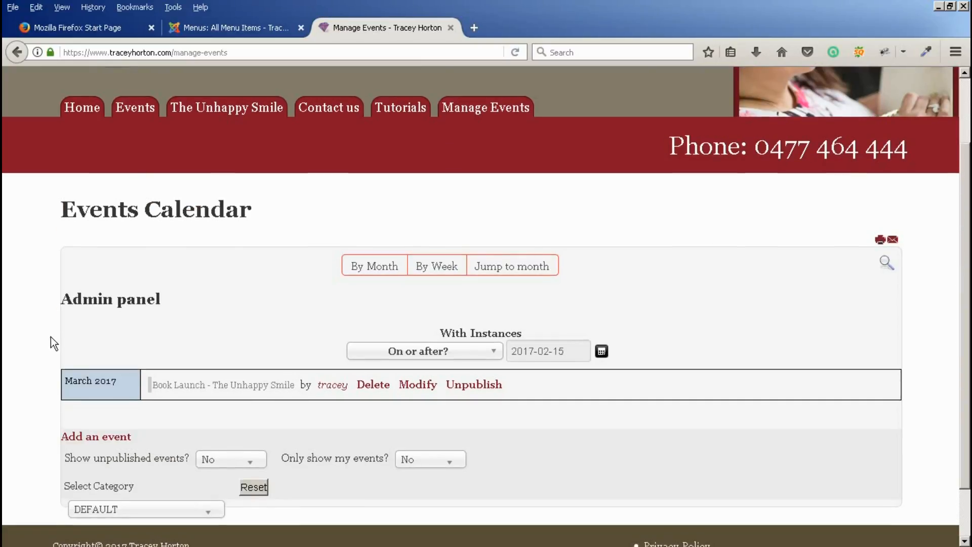
scroll(50, 337, down, 2)
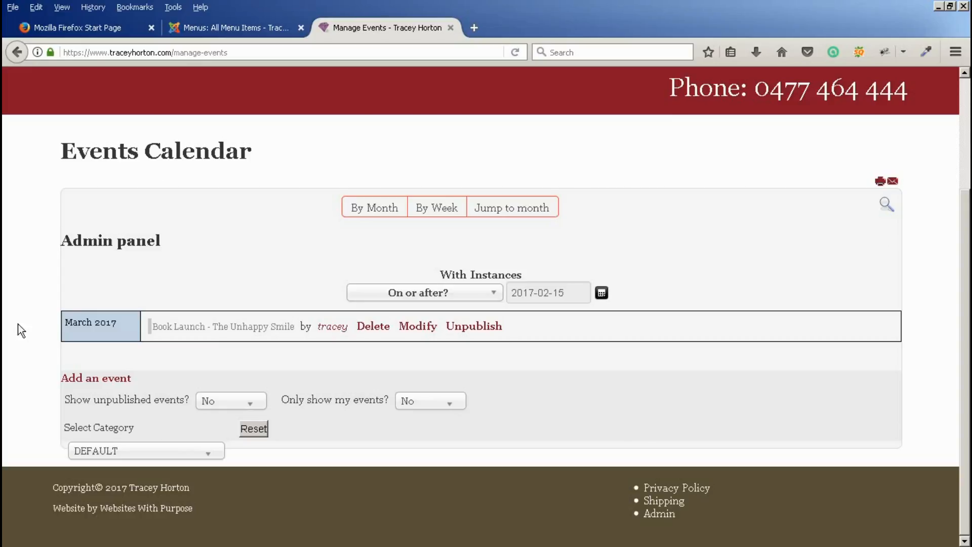
- Start a new event titled 'My New Event' and view the Event Creator choices
click(79, 387)
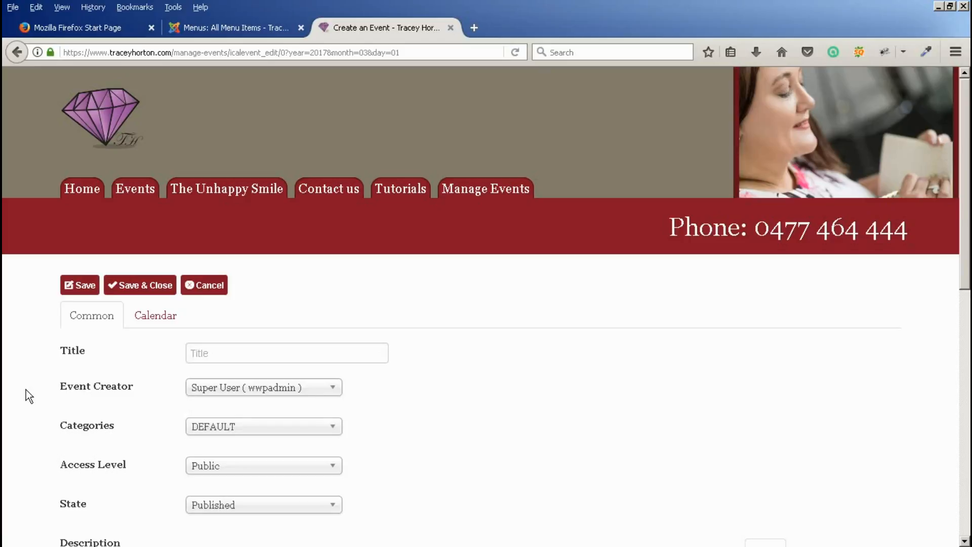
scroll(28, 378, down, 3)
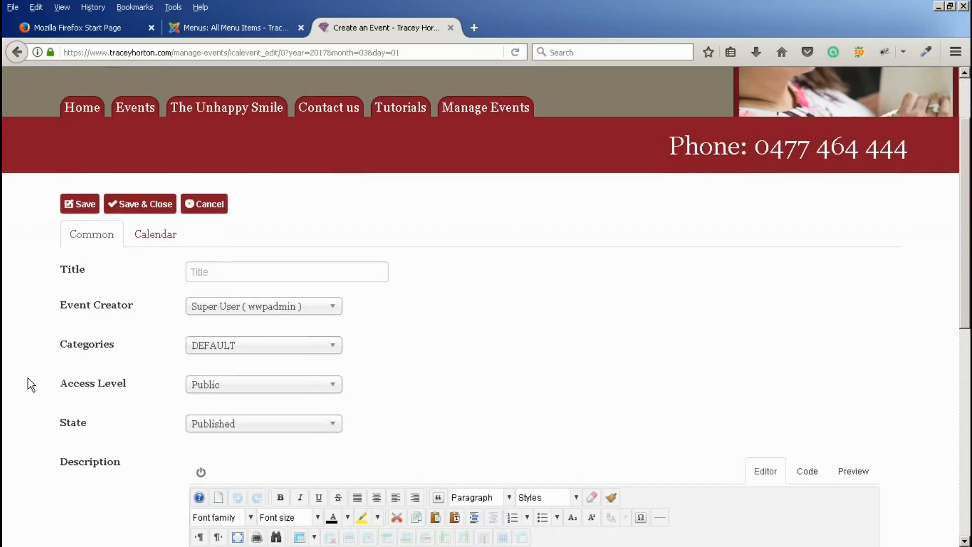
click(210, 272)
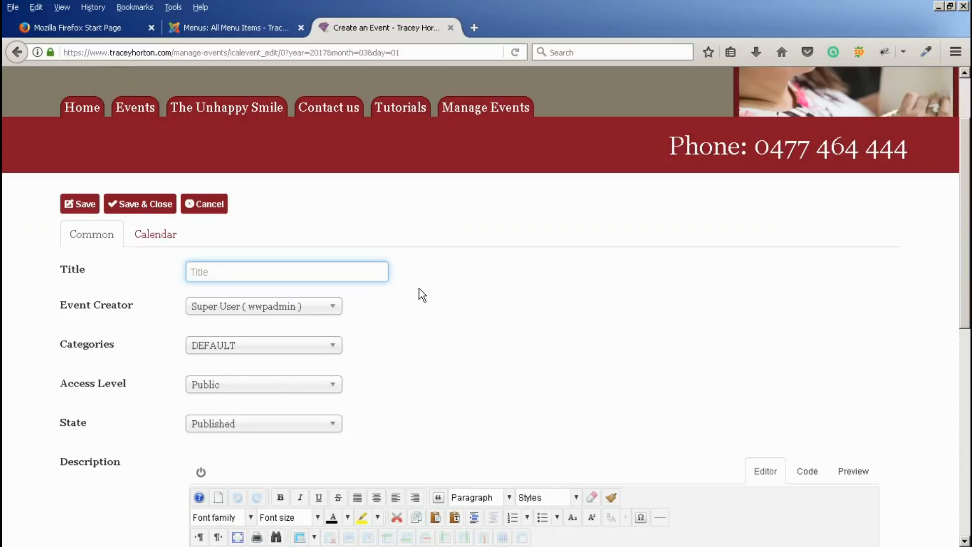
text(My New Event)
click(328, 307)
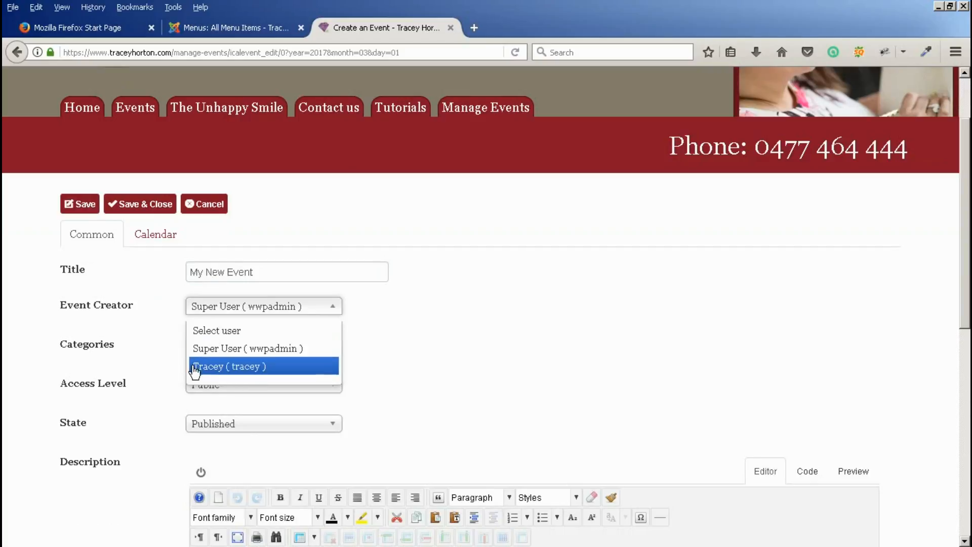
- Choose the non-admin user as Event Creator and leave the category on DEFAULT
click(218, 372)
mouse_move(130, 352)
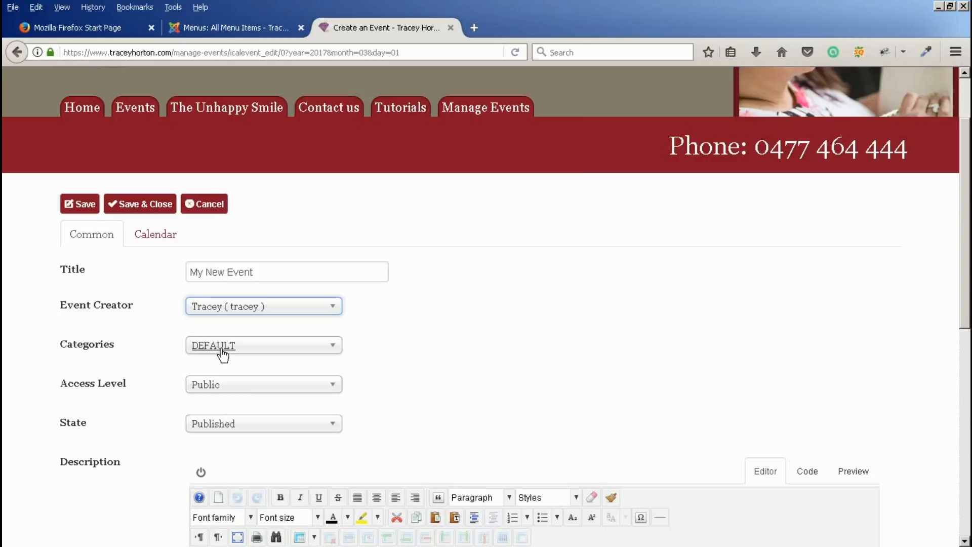
scroll(403, 355, down, 3)
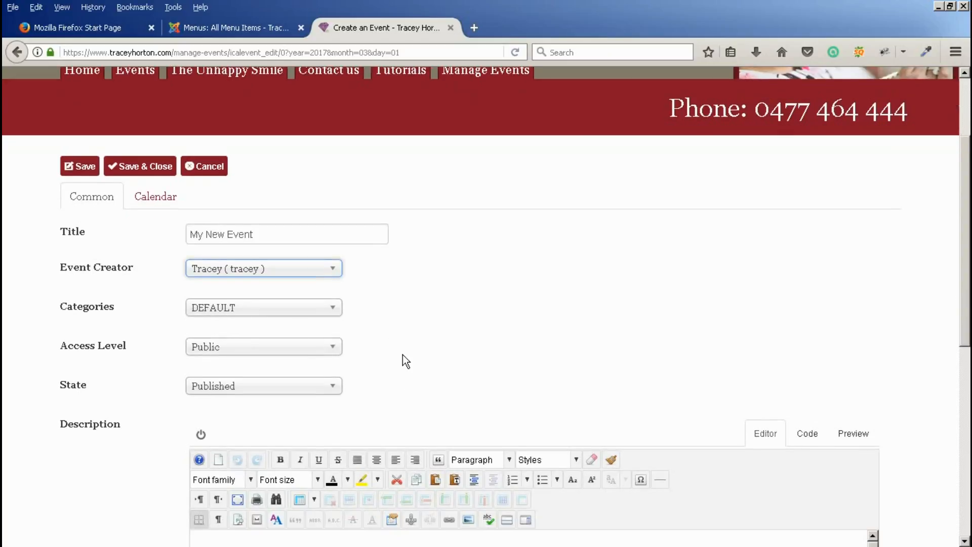
click(278, 268)
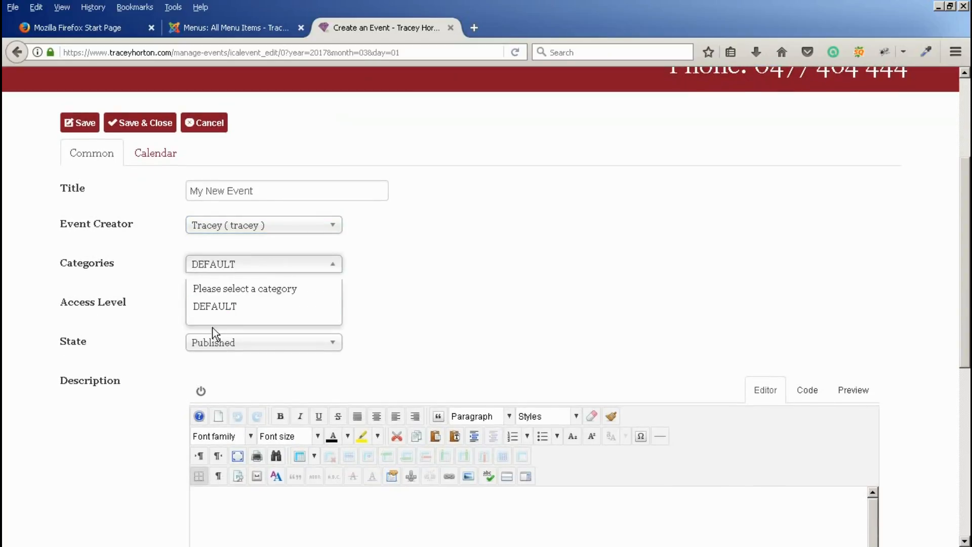
click(458, 260)
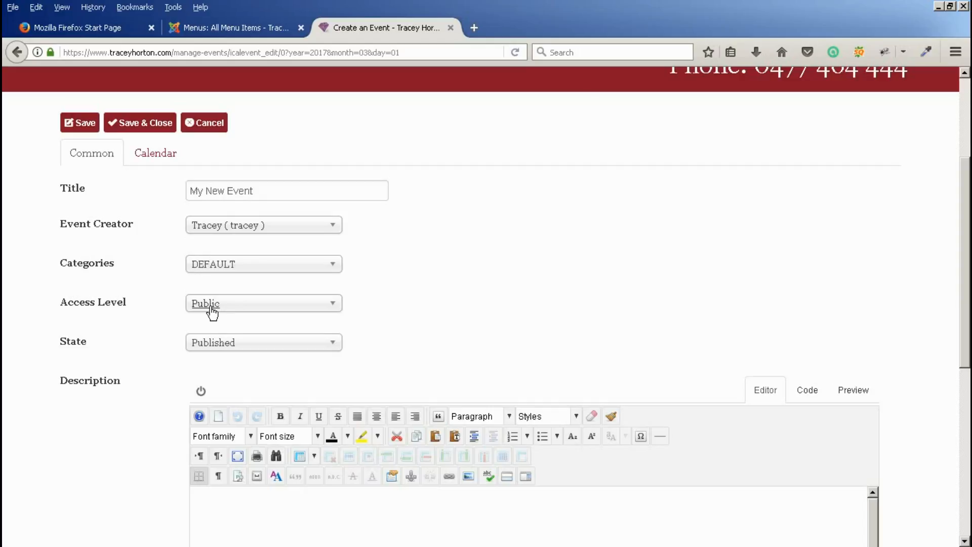
scroll(428, 312, down, 3)
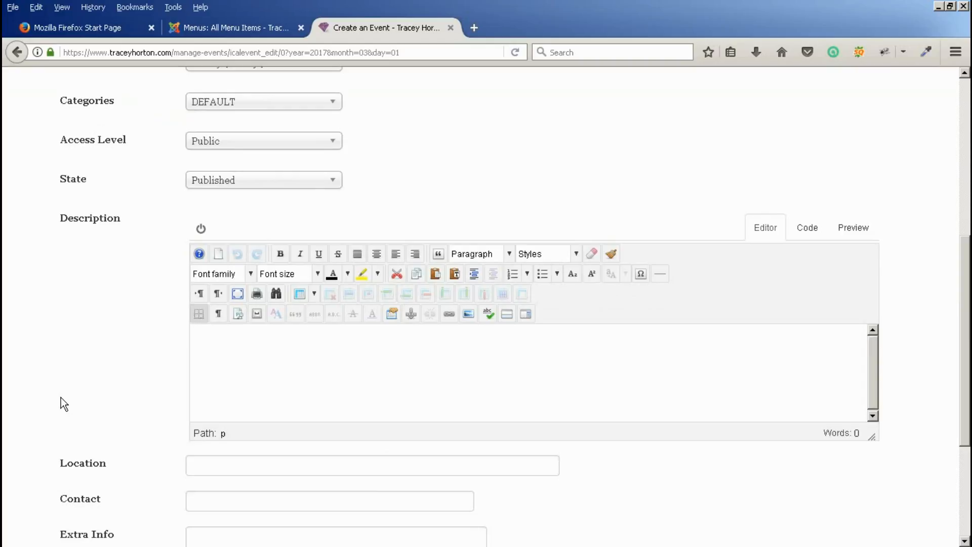
- Enter the description 'My Event That I am setting up as an exampl4e' and location 'Gold Coast'
text(My Event That I am setting up as an exampl4e)
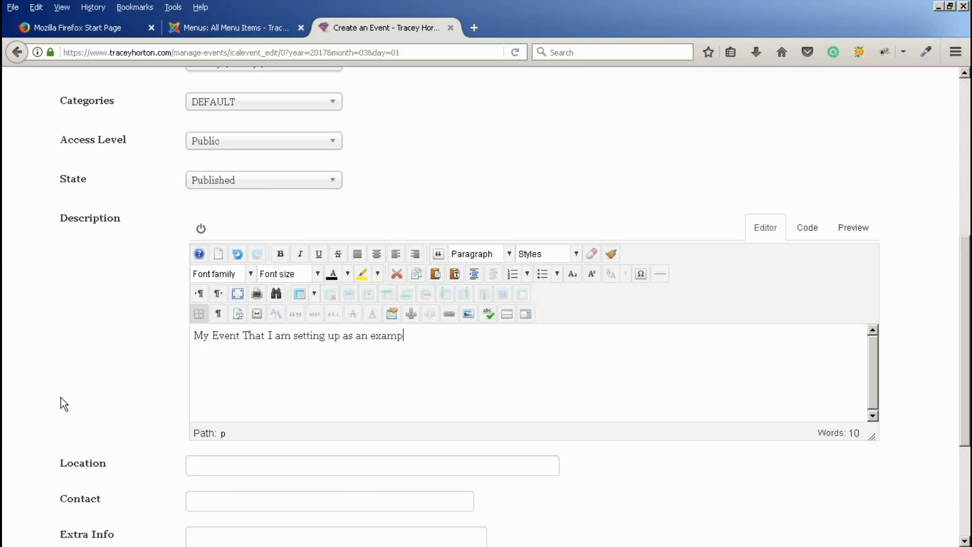
click(236, 464)
text(Gold coast)
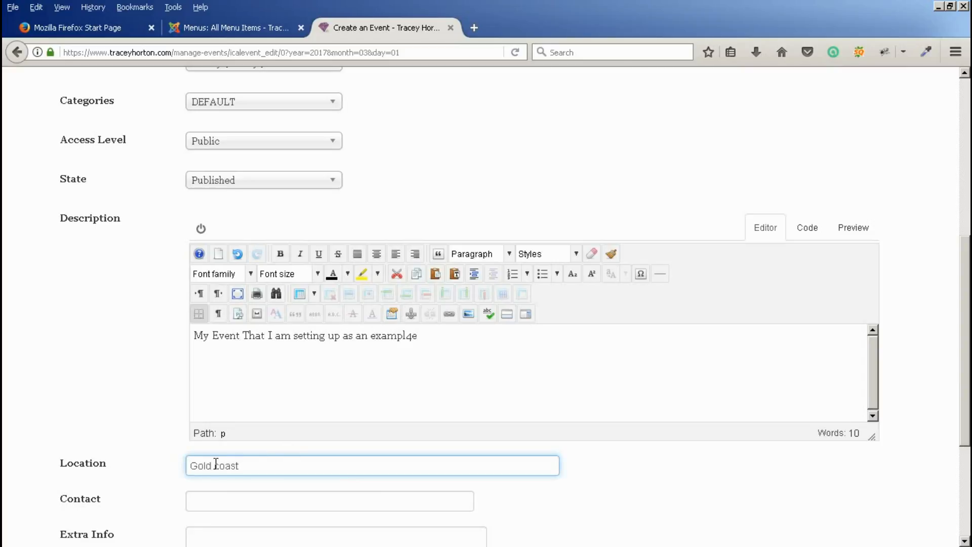
drag(214, 465, 218, 465)
text(C)
scroll(129, 420, down, 3)
- Fill in the contact's name and phone number in the Contact field
click(210, 336)
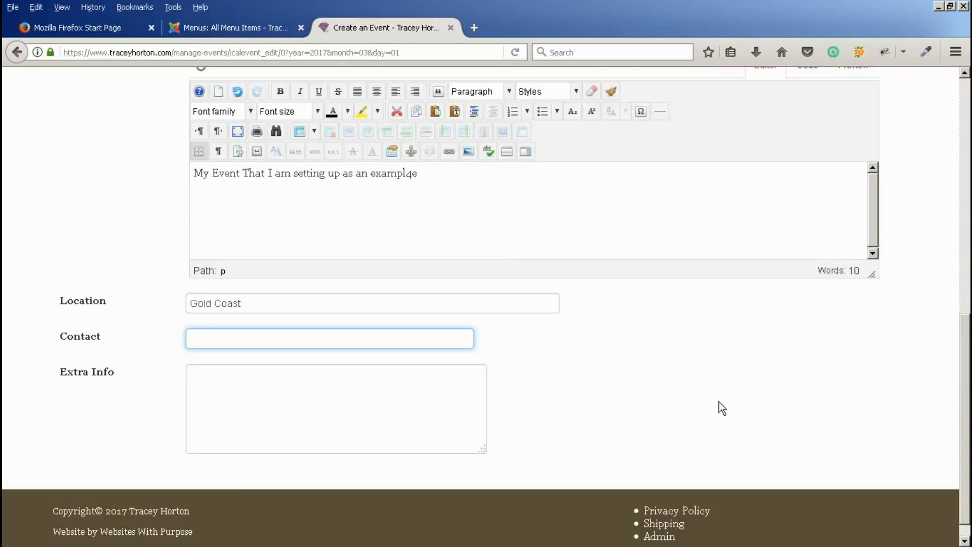
text(Geaort)
key(BackSpace)
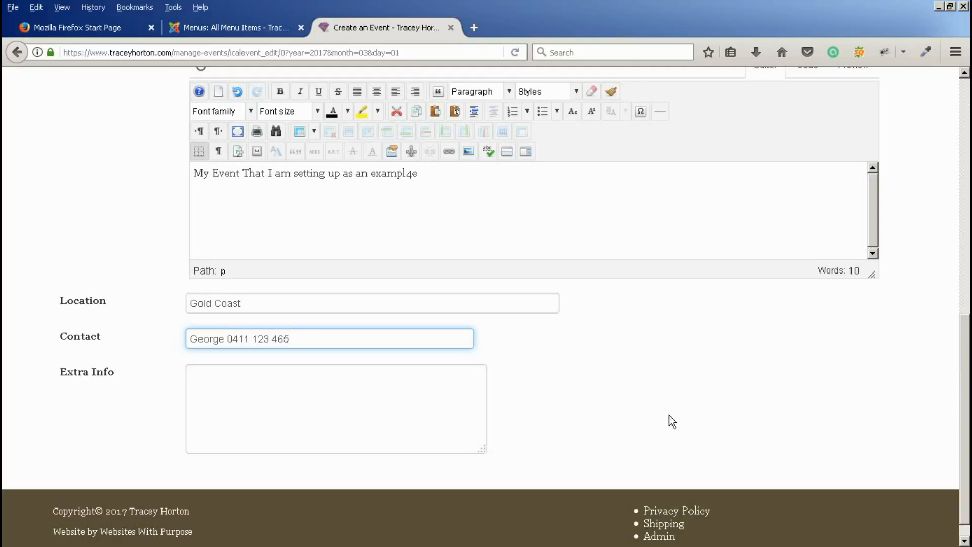
- Type 'Book at: myevent.com/bokking' as Extra Info and select the misspelled k
click(193, 382)
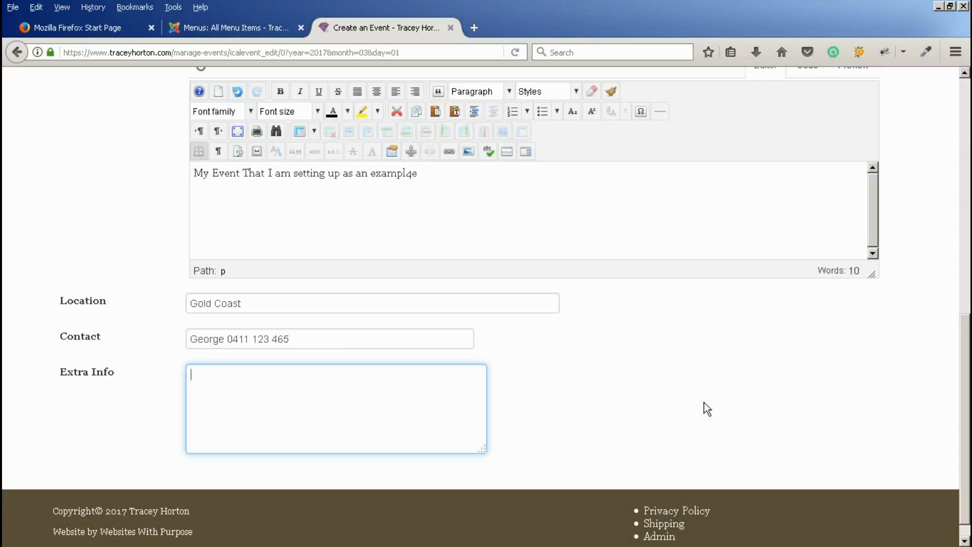
text(Book)
text(at: myevent.co)
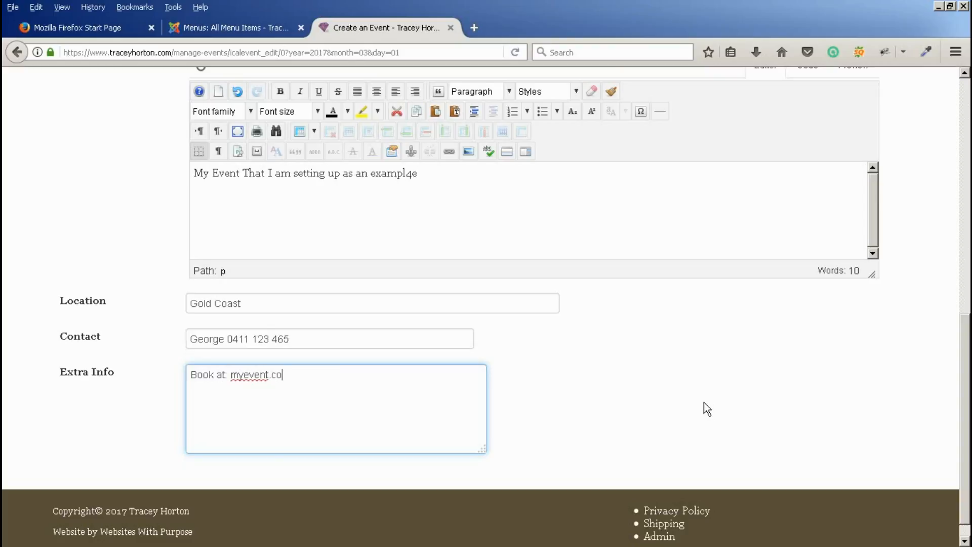
text(m/bokking)
drag(309, 375, 305, 375)
- Correct the link to 'booking' and set the event's start date to 23 March 2017
text(o)
scroll(117, 396, up, 6)
scroll(117, 396, up, 3)
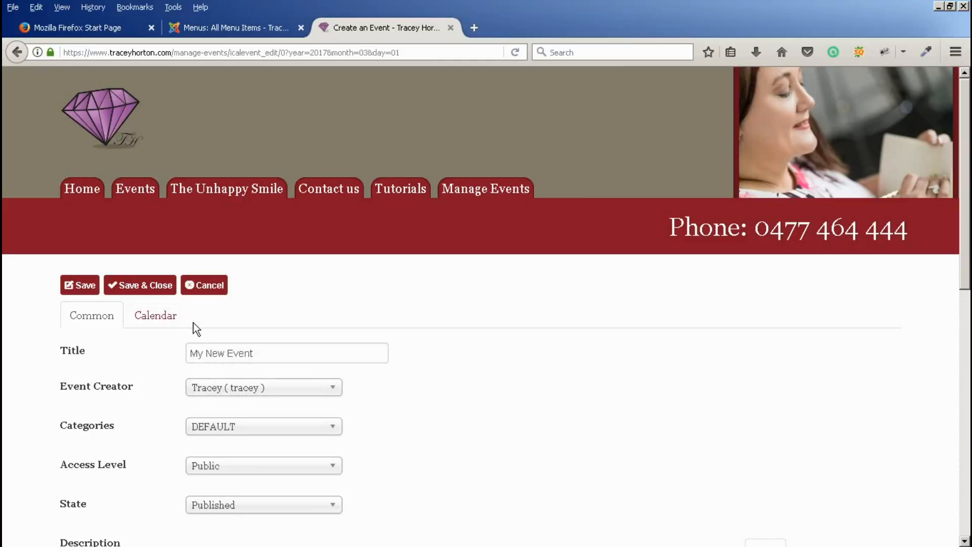
click(159, 318)
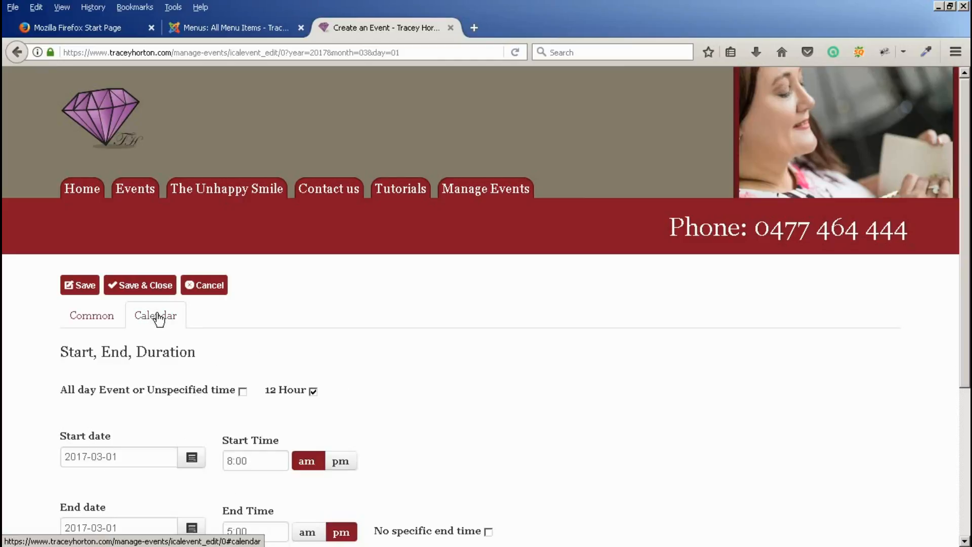
scroll(47, 388, down, 3)
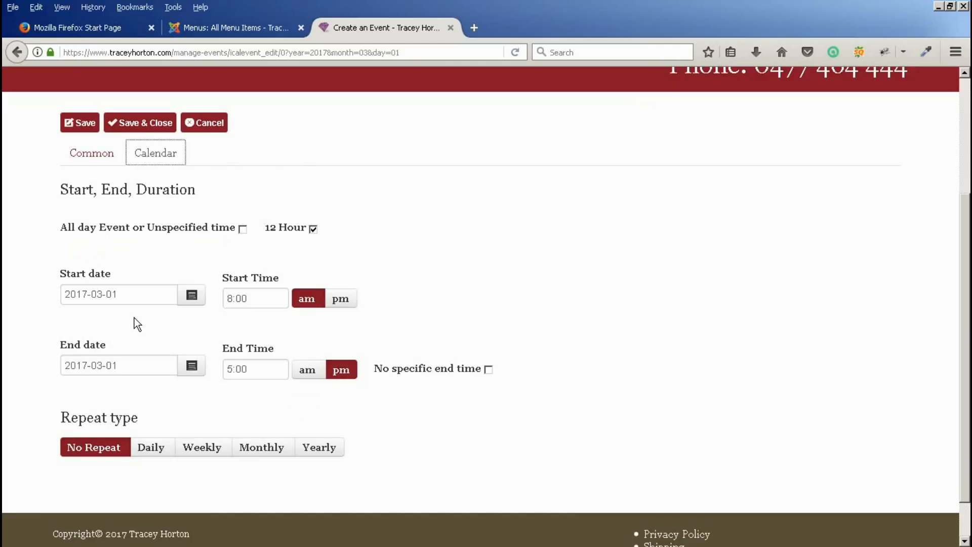
click(191, 296)
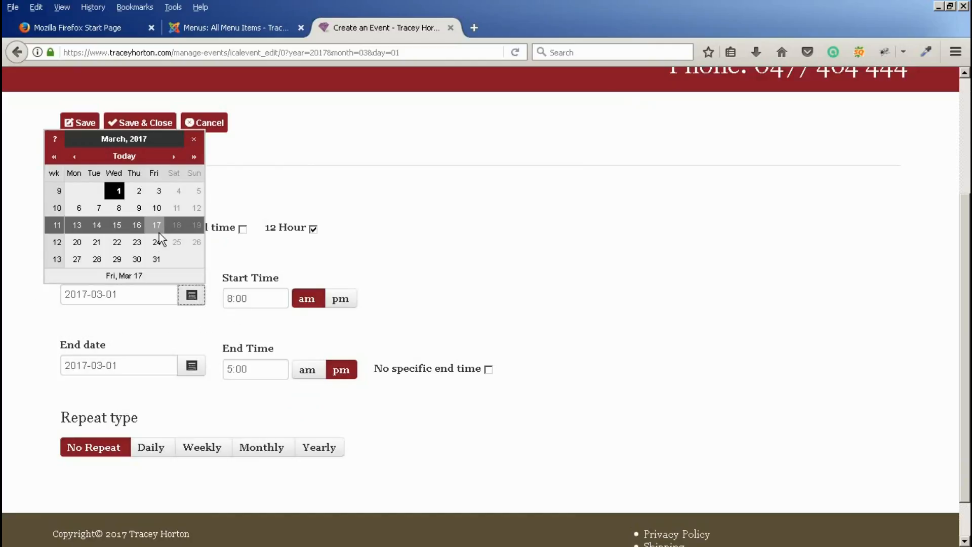
click(155, 242)
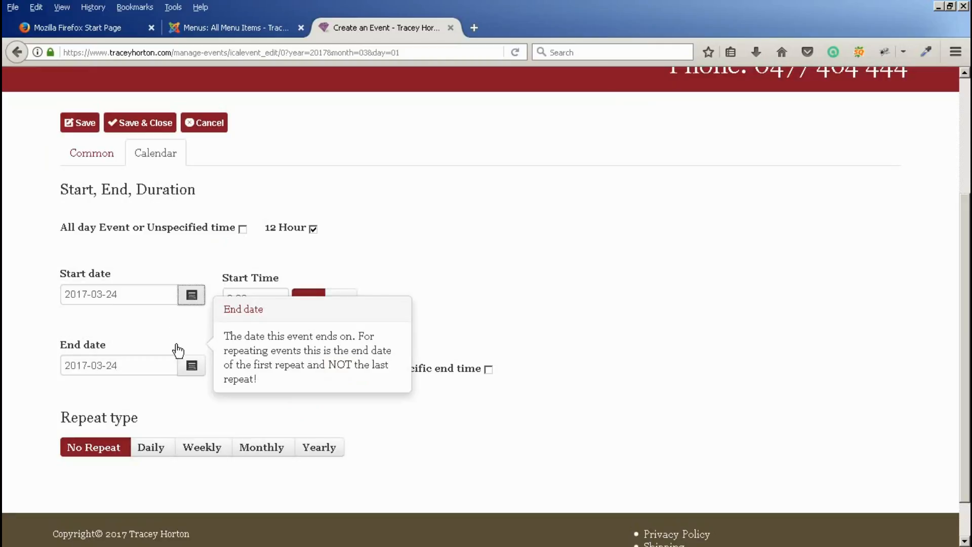
click(190, 304)
click(137, 243)
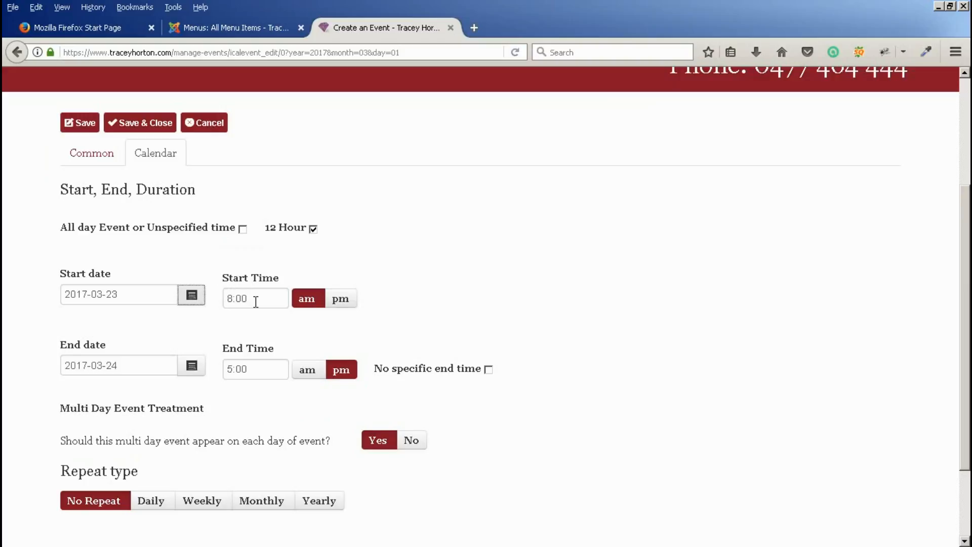
- Set the event to end on 23 March 2017 at 10:00 am
click(191, 370)
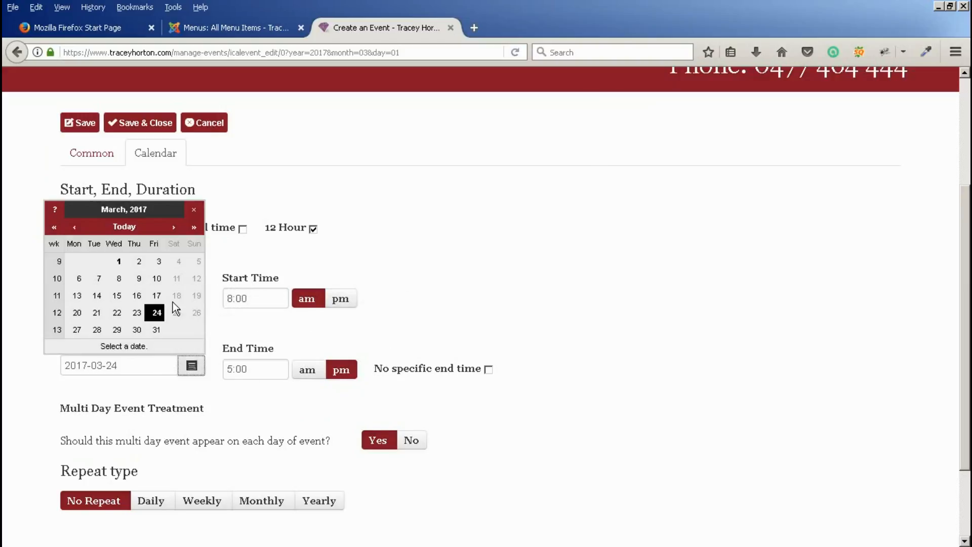
click(137, 312)
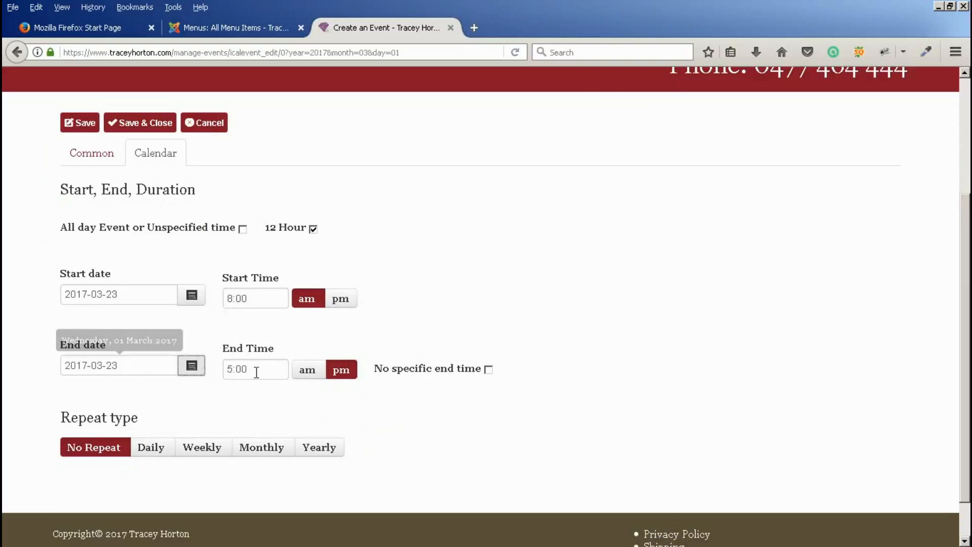
double_click(232, 369)
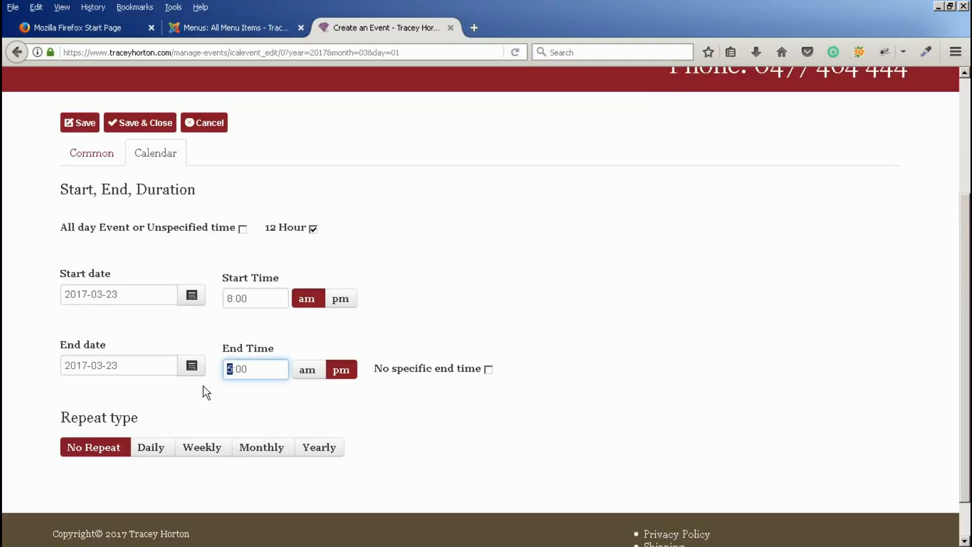
text(10)
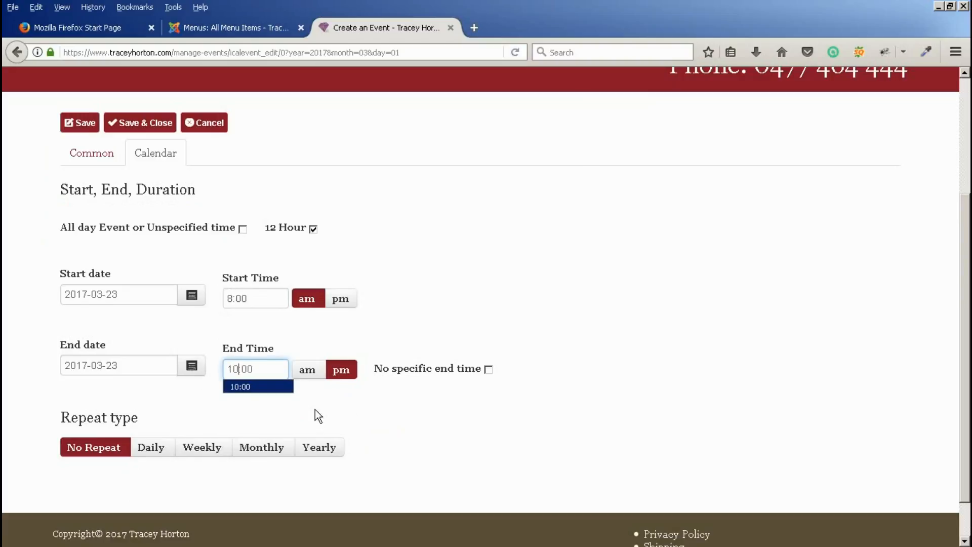
click(306, 371)
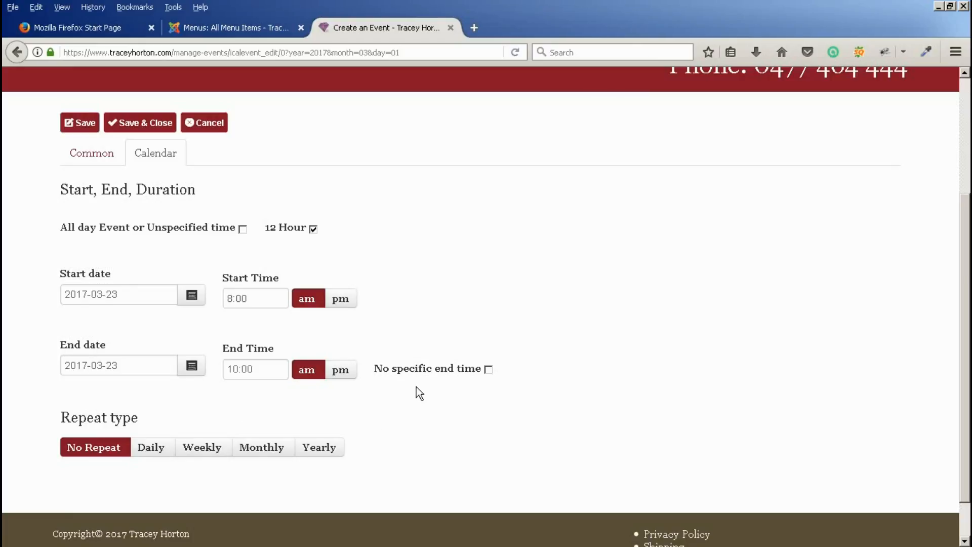
- Choose Monthly as the repeat type and enter 2 in the repeat count field
scroll(410, 426, down, 2)
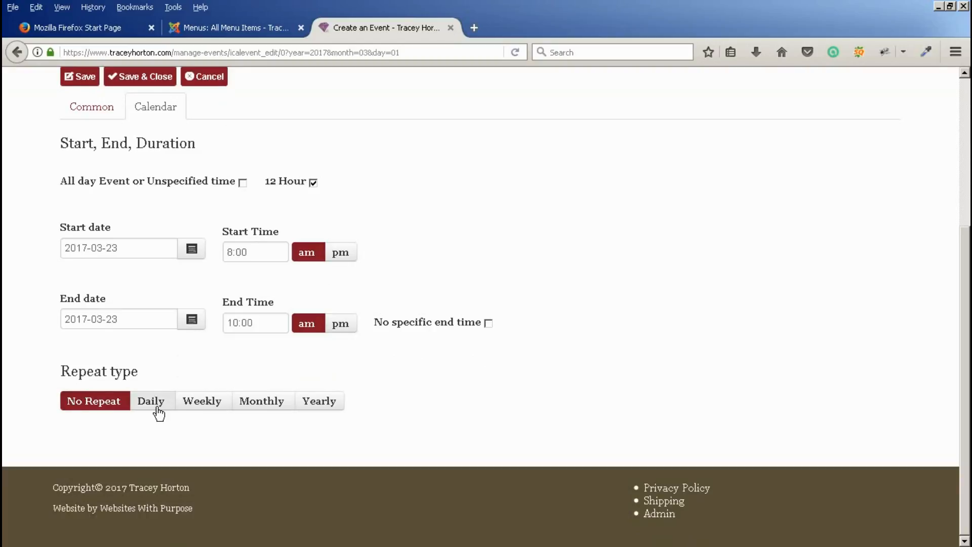
click(269, 403)
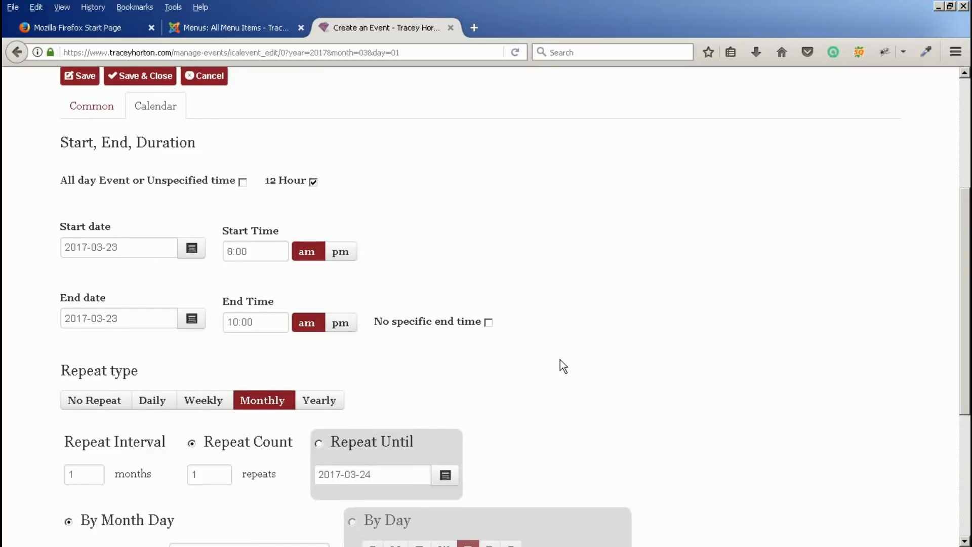
scroll(563, 365, down, 5)
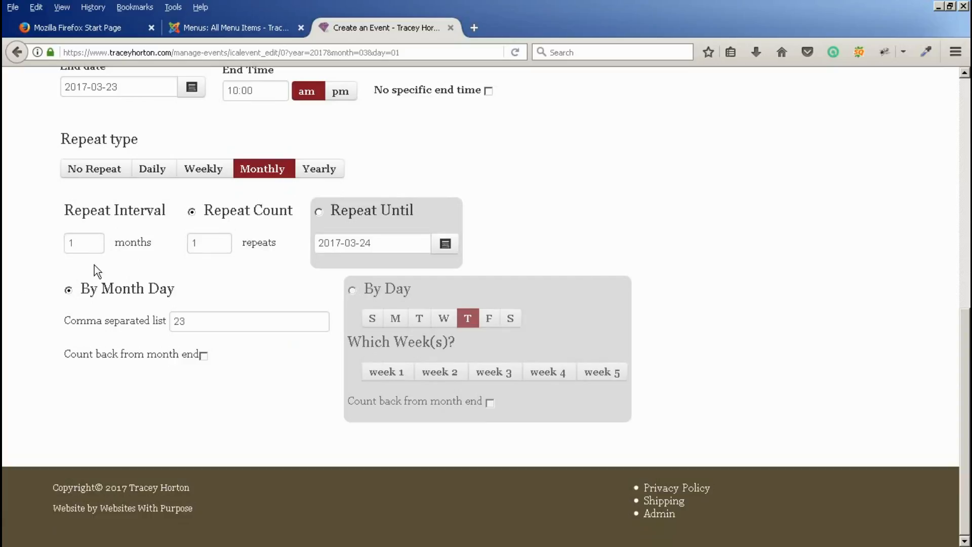
double_click(193, 243)
text(2)
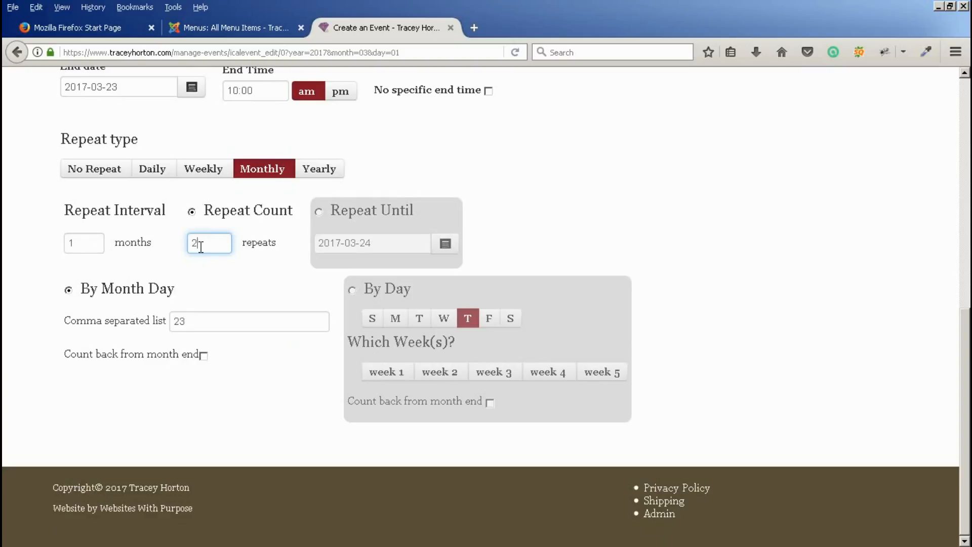
- Make the repetition run until 1 December 2017
click(320, 212)
click(446, 245)
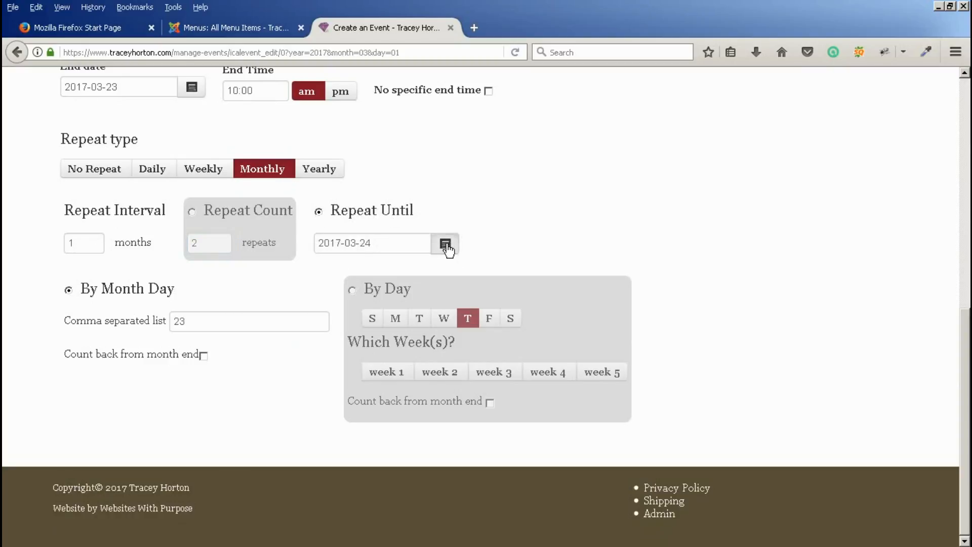
click(428, 105)
click(428, 106)
click(428, 105)
click(427, 106)
click(428, 106)
click(428, 106)
click(428, 105)
click(428, 105)
click(428, 106)
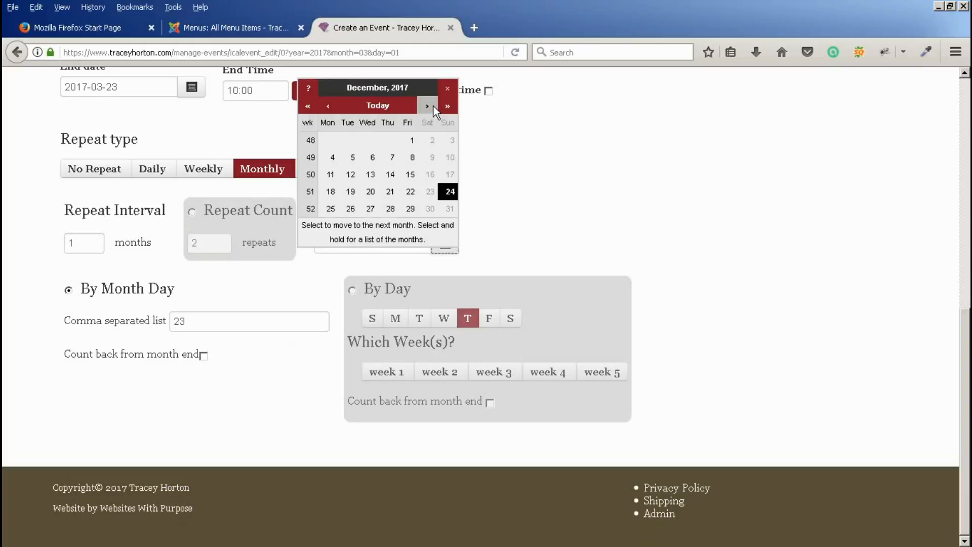
click(410, 144)
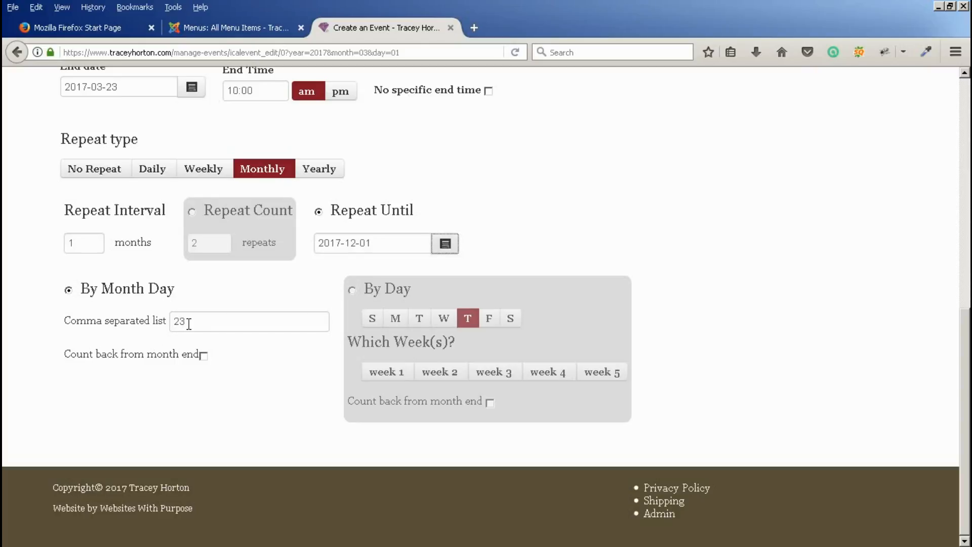
- Repeat By Day on Thursdays, dropping week 3 so weeks 1, 2, 4 and 5 remain
click(352, 291)
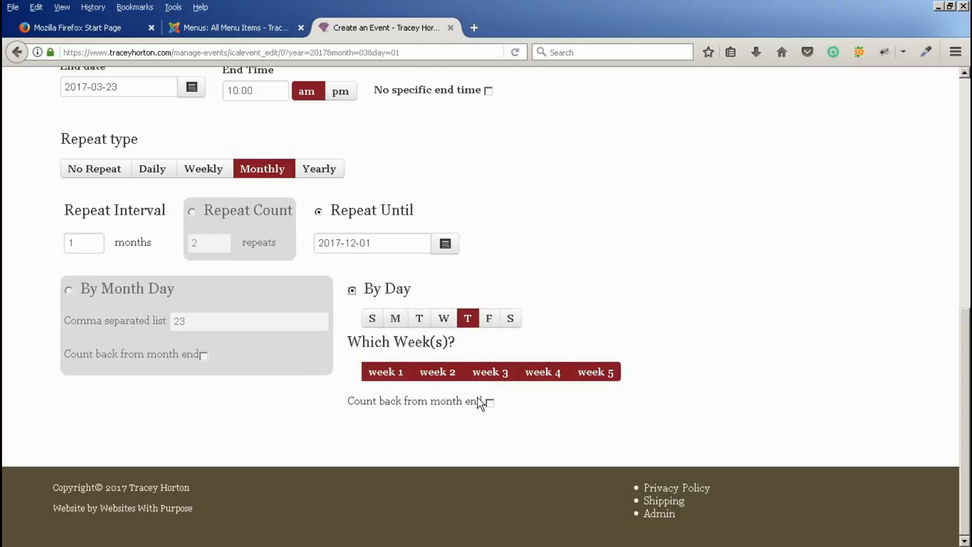
click(494, 375)
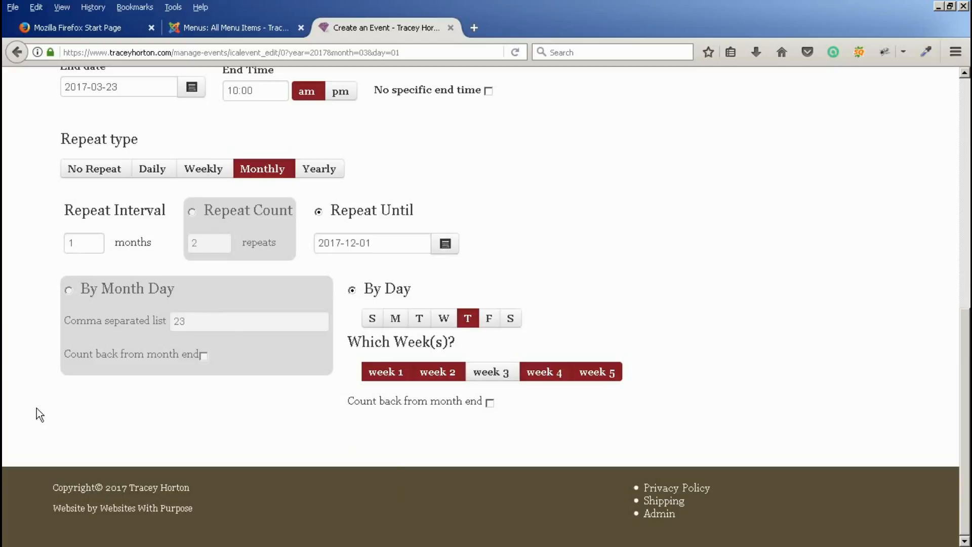
scroll(36, 385, up, 5)
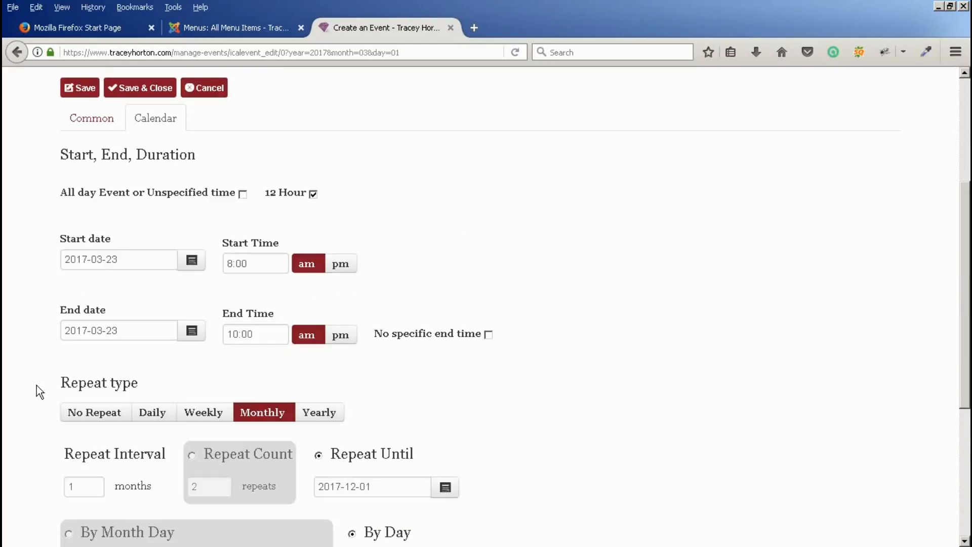
scroll(81, 114, up, 2)
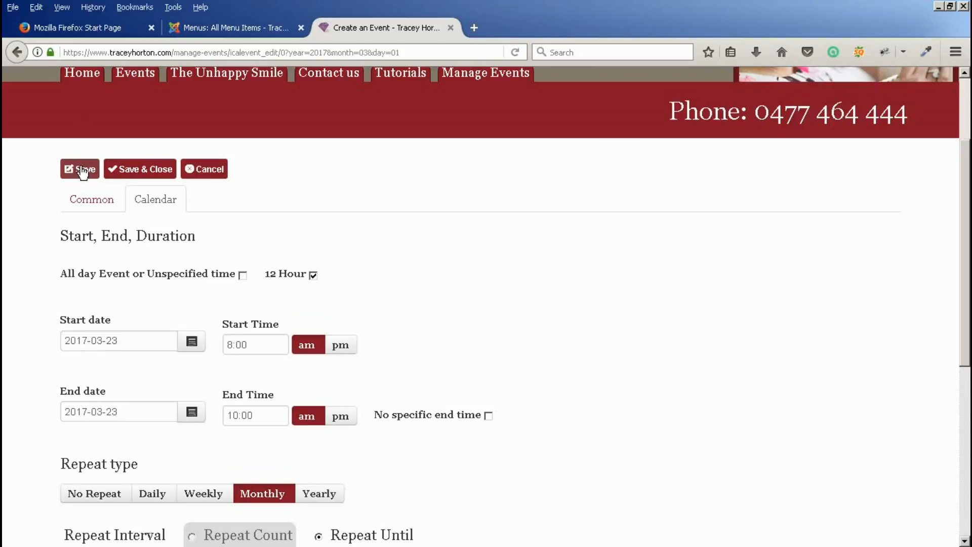
- Save My New Event and check it on the March 2017 Events calendar on 23 and 30 March
click(146, 170)
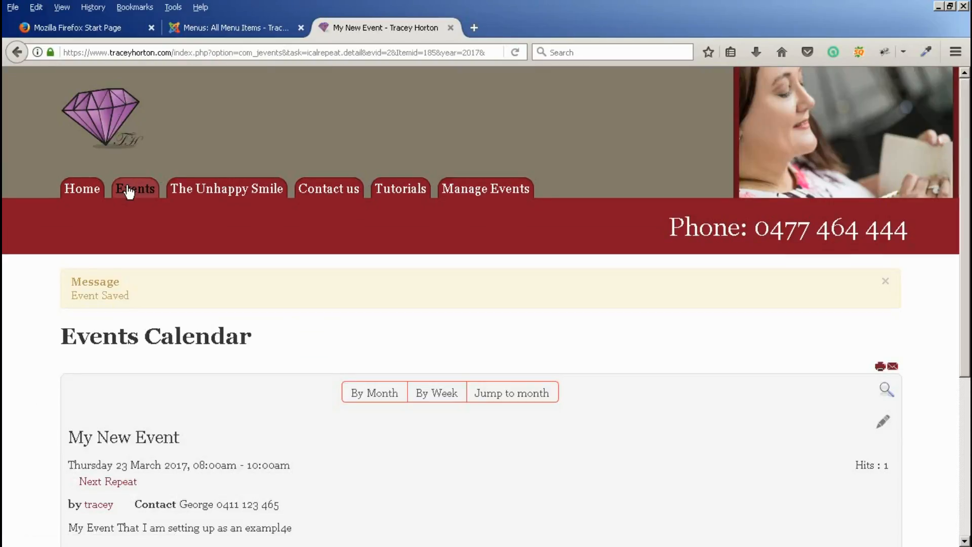
click(130, 191)
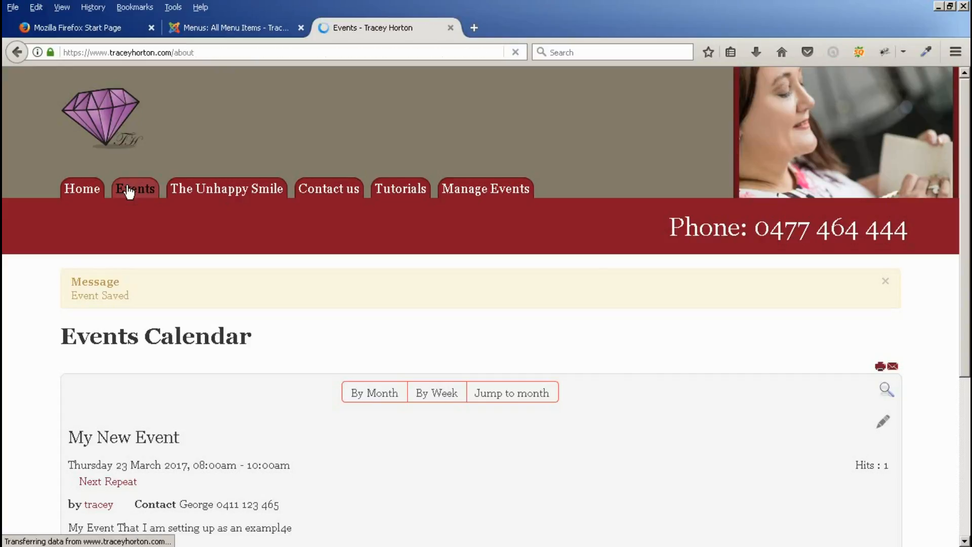
scroll(96, 332, down, 1)
scroll(86, 324, down, 5)
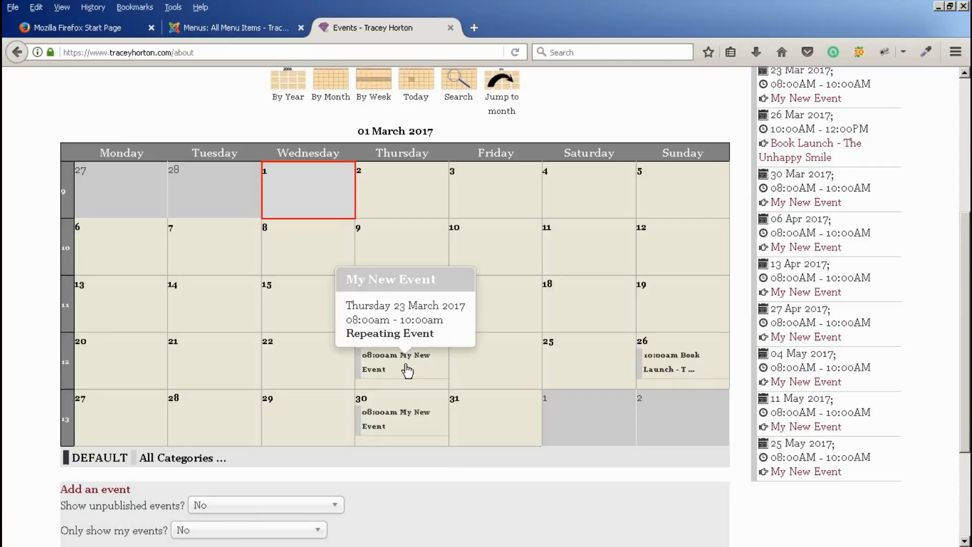
mouse_move(416, 421)
scroll(417, 421, down, 2)
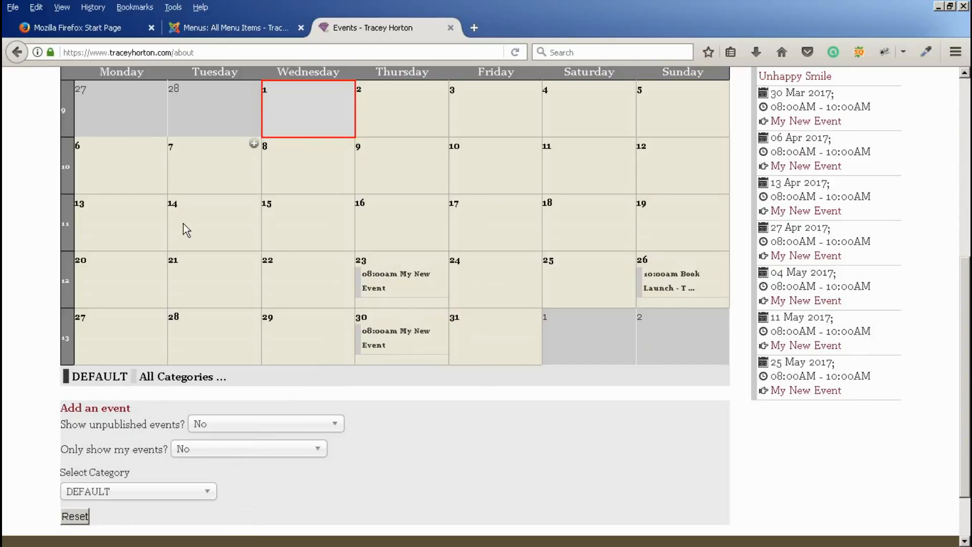
scroll(13, 290, up, 1)
scroll(12, 290, up, 1)
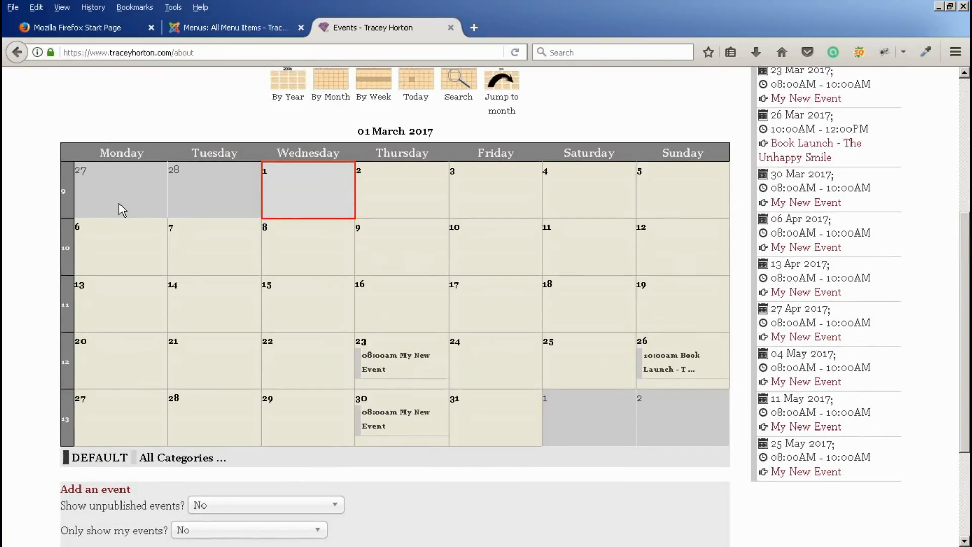
scroll(193, 140, up, 5)
- Reopen My New Event and limit its monthly repeat to week 3, clearing weeks 1, 2, 4 and 5
click(504, 190)
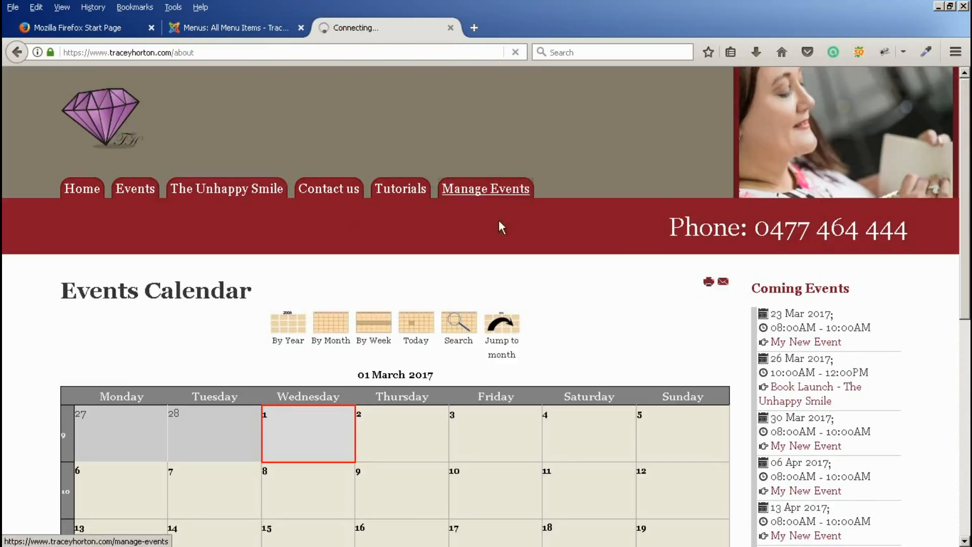
scroll(524, 379, down, 9)
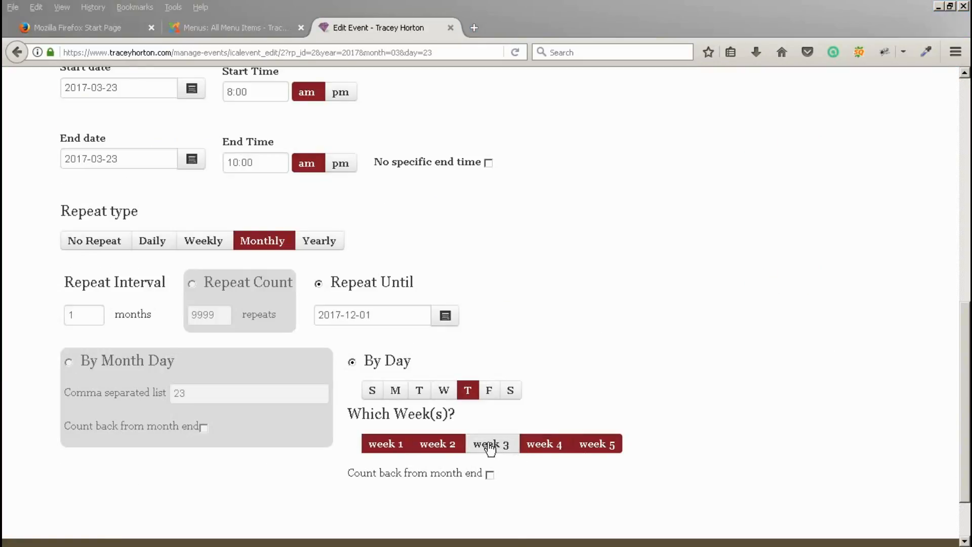
click(384, 447)
click(439, 447)
click(561, 448)
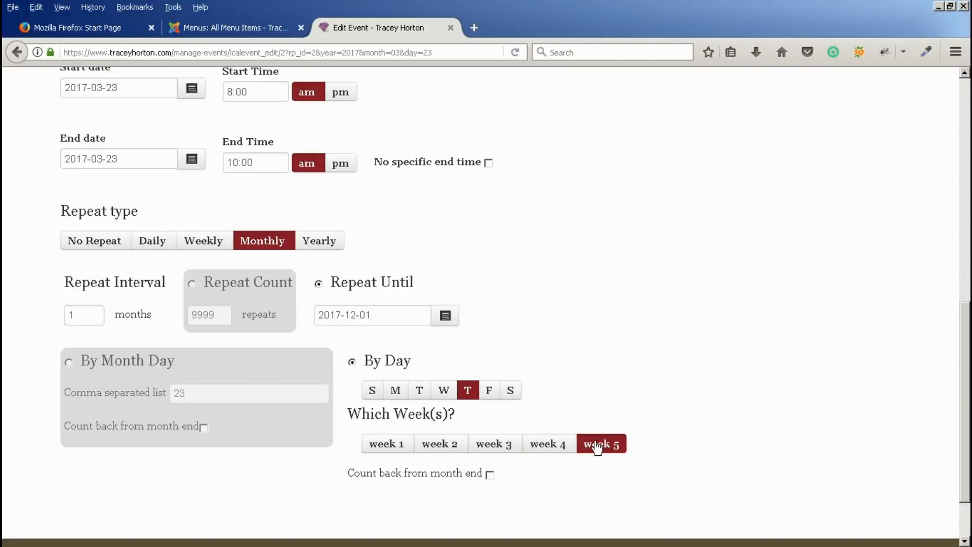
click(599, 446)
click(505, 449)
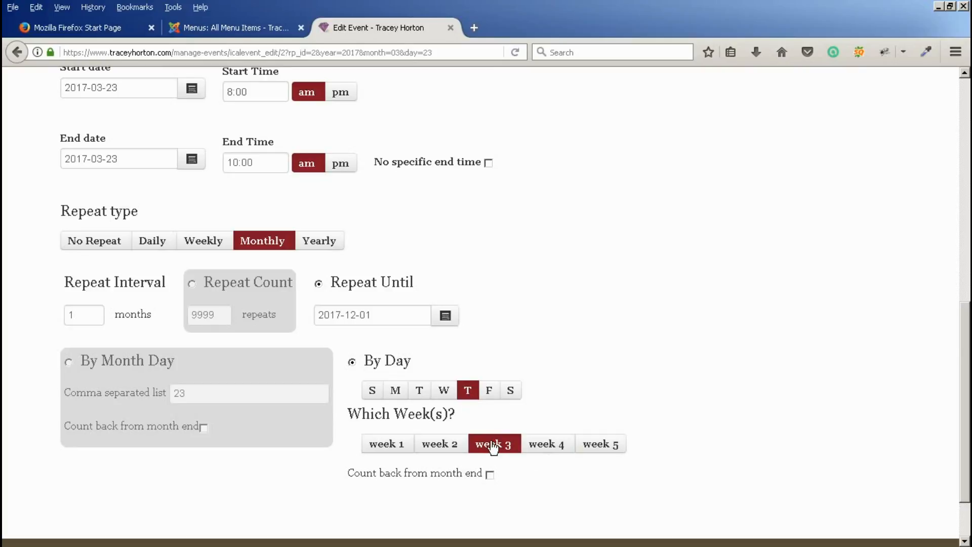
scroll(621, 271, up, 3)
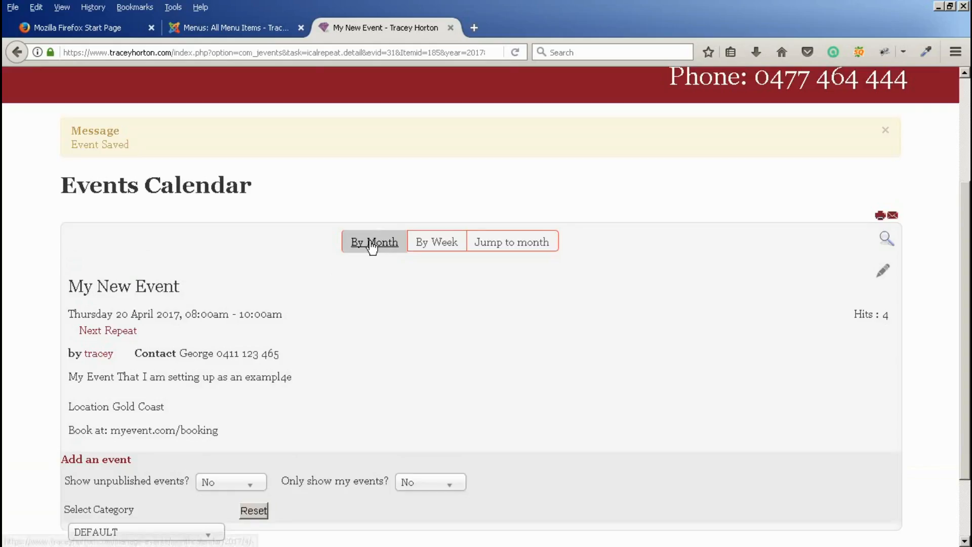
- Show the Events calendar By Month and advance to May 2017, where the event falls on 18 May
click(373, 243)
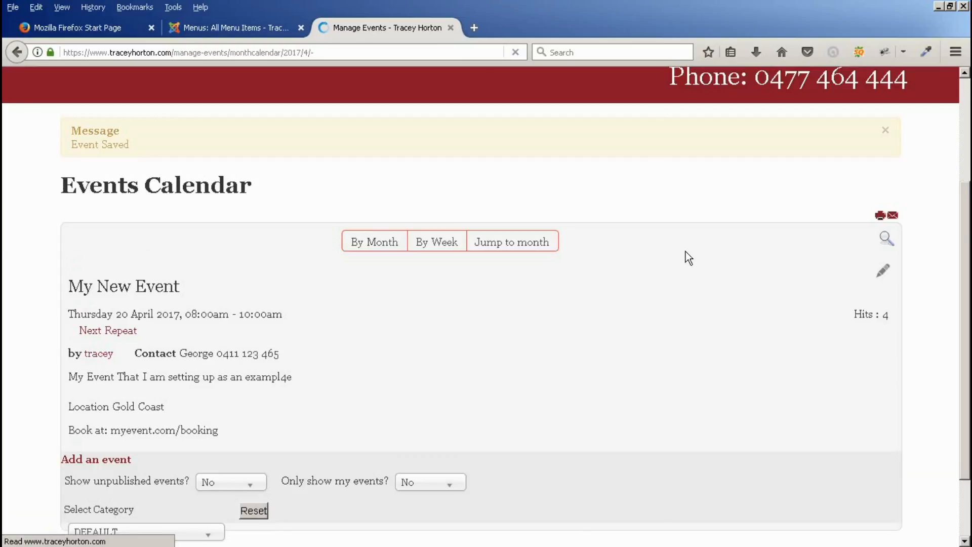
scroll(637, 300, down, 6)
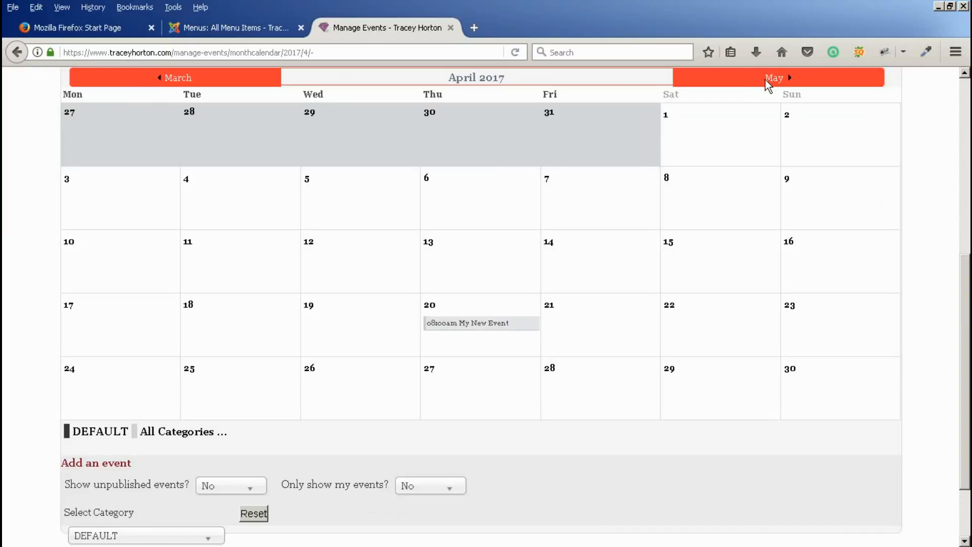
click(775, 81)
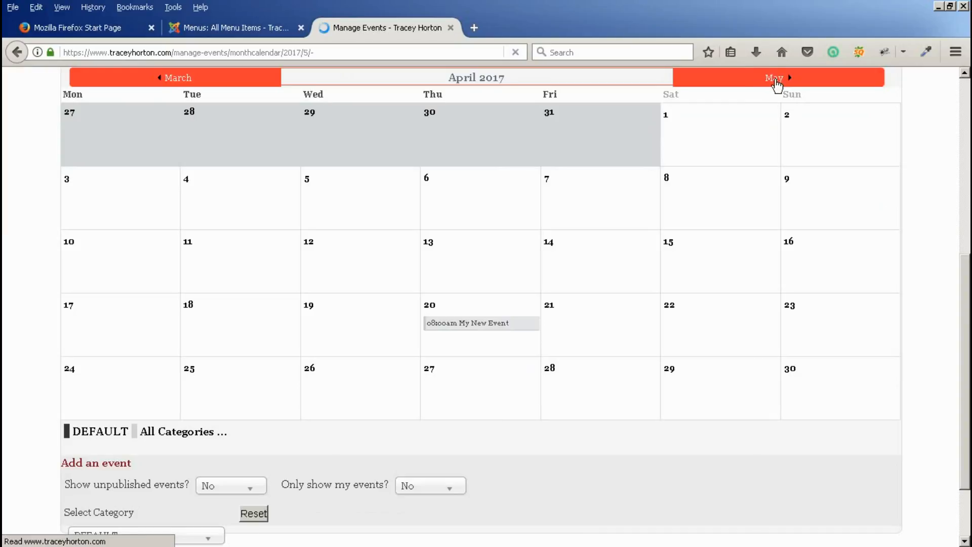
scroll(582, 348, down, 5)
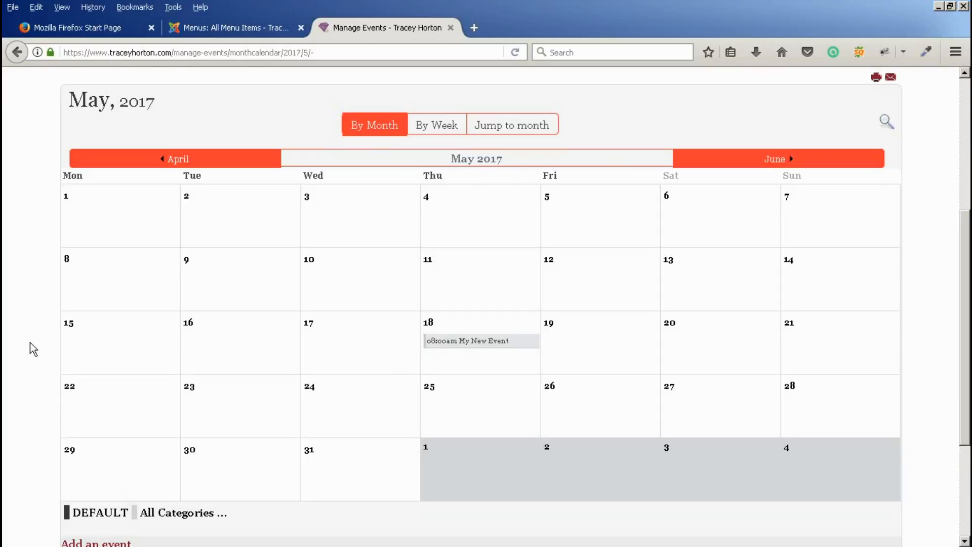
scroll(31, 344, up, 5)
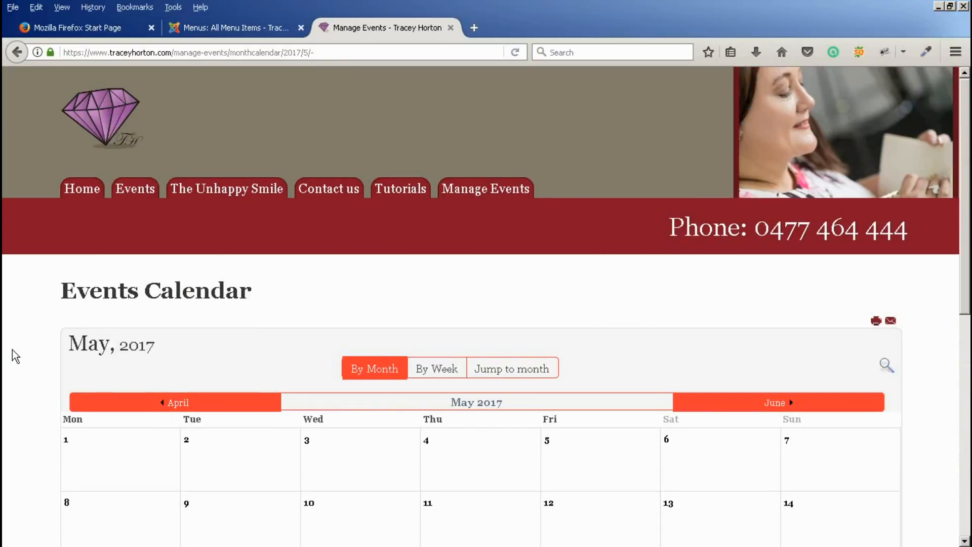